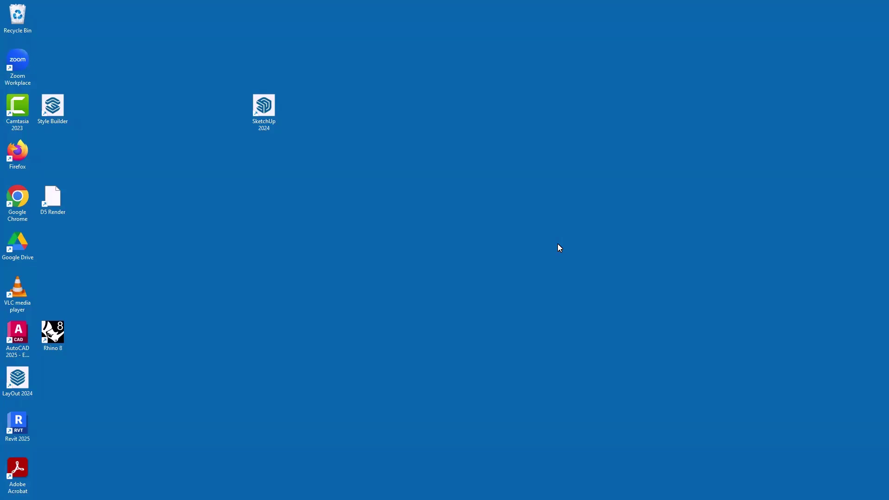
Launch SketchUp 2024, start a new model from the Architectural Inches template and ignore the extension updates
{"action": "left_click", "coordinate": [267, 127]}
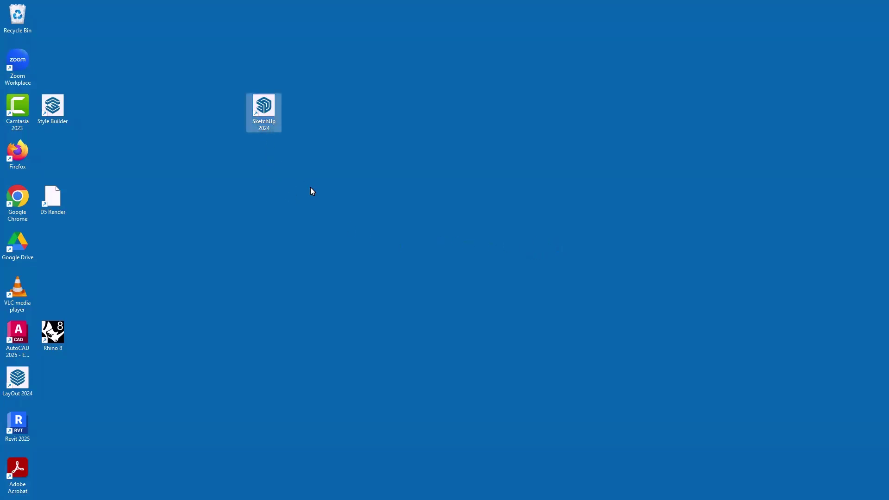
{"action": "double_click", "coordinate": [267, 110]}
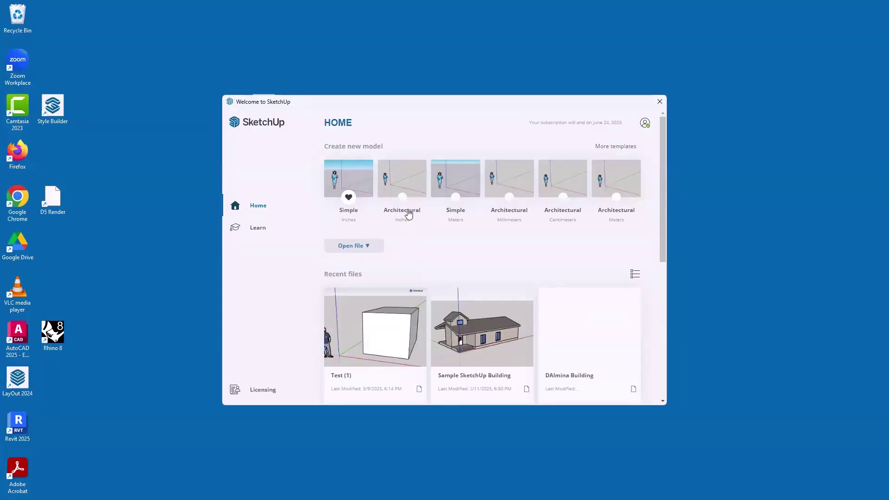
{"action": "left_click", "coordinate": [406, 184]}
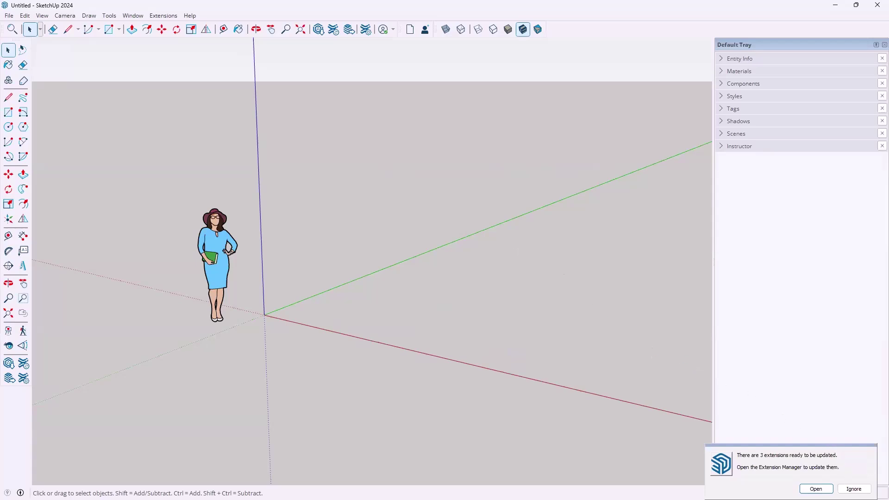
{"action": "left_click", "coordinate": [854, 489]}
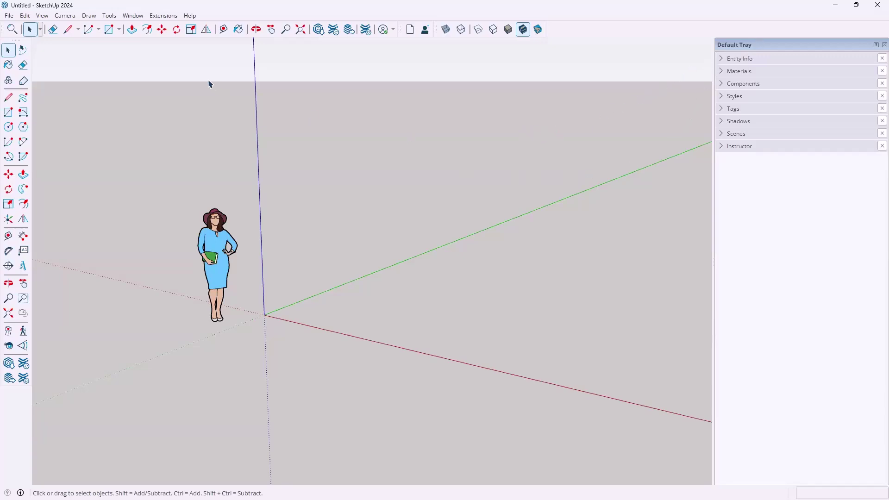
Hide the Large Tool Set toolbar and show it again
{"action": "right_click", "coordinate": [566, 32]}
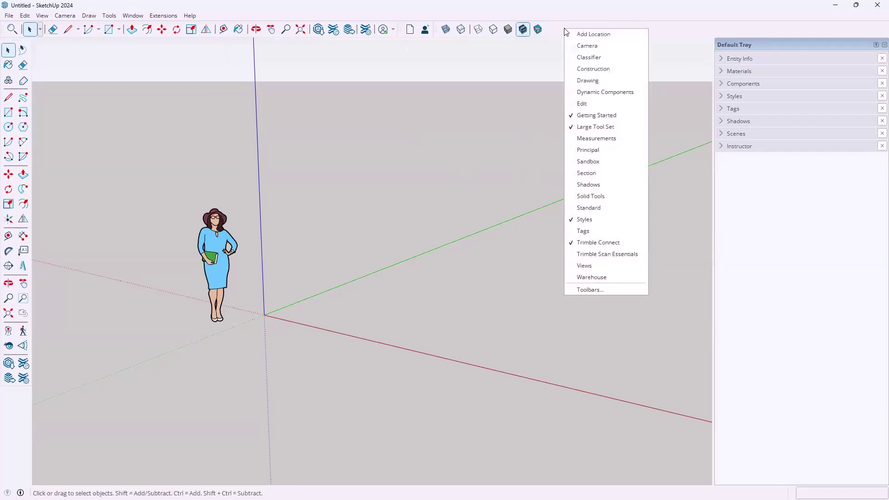
{"action": "left_click", "coordinate": [586, 128]}
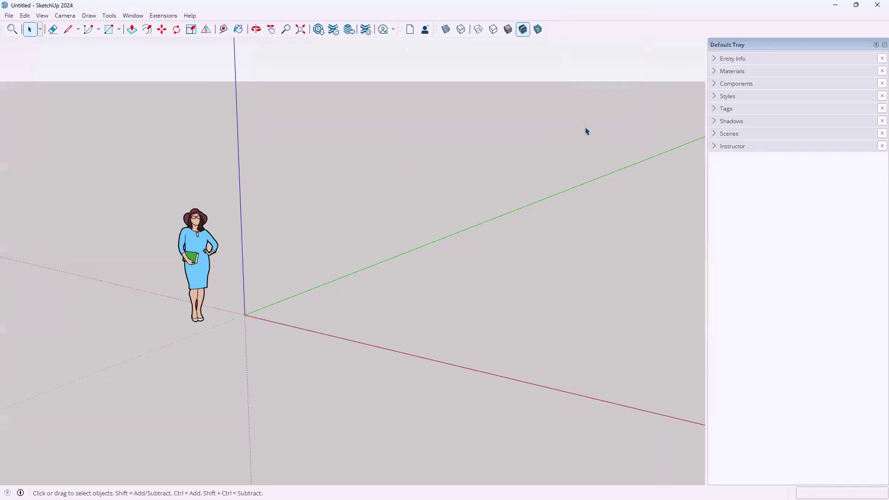
{"action": "right_click", "coordinate": [571, 33]}
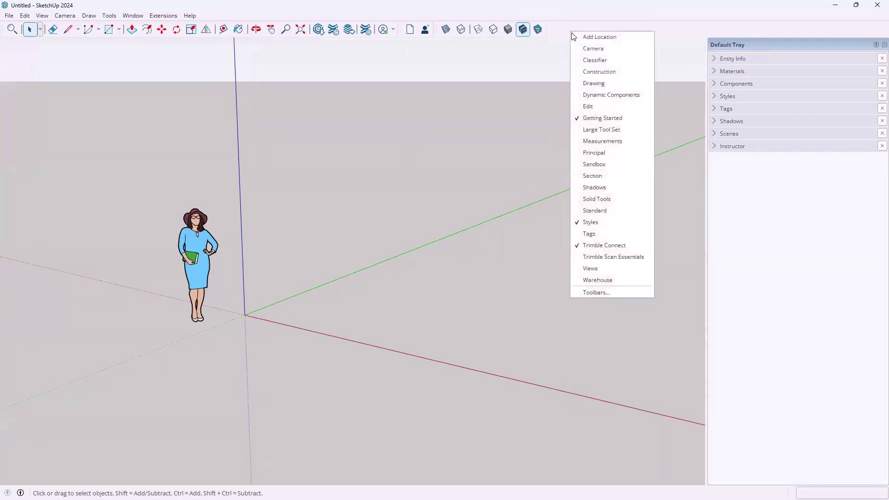
{"action": "left_click", "coordinate": [593, 131]}
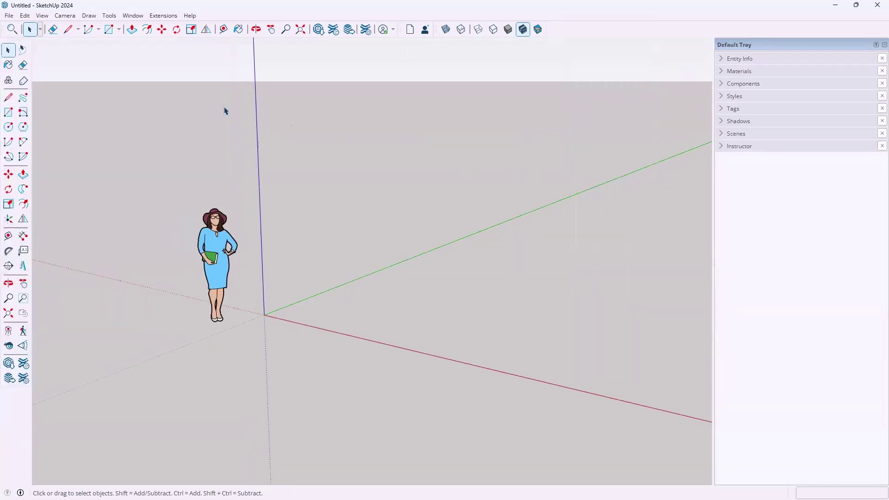
Hide the Default Tray and show it again
{"action": "left_click", "coordinate": [133, 16]}
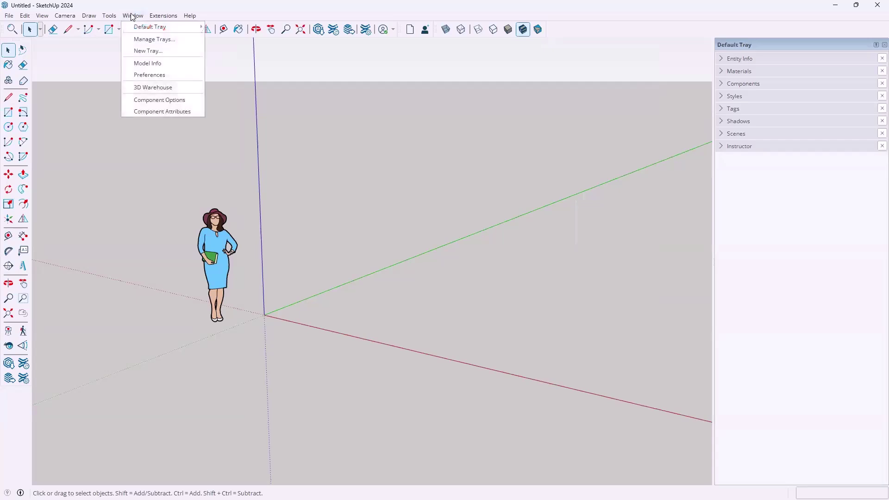
{"action": "mouse_move", "coordinate": [147, 29]}
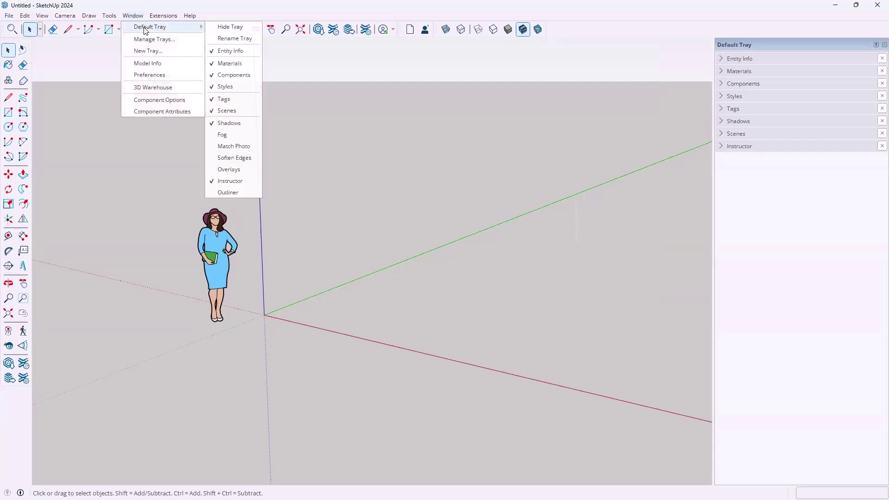
{"action": "left_click", "coordinate": [240, 28]}
{"action": "left_click", "coordinate": [131, 16]}
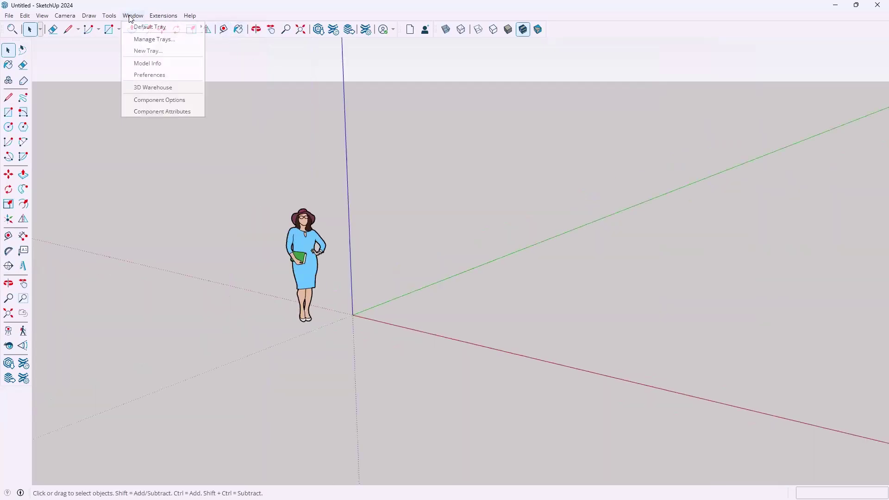
{"action": "mouse_move", "coordinate": [143, 28]}
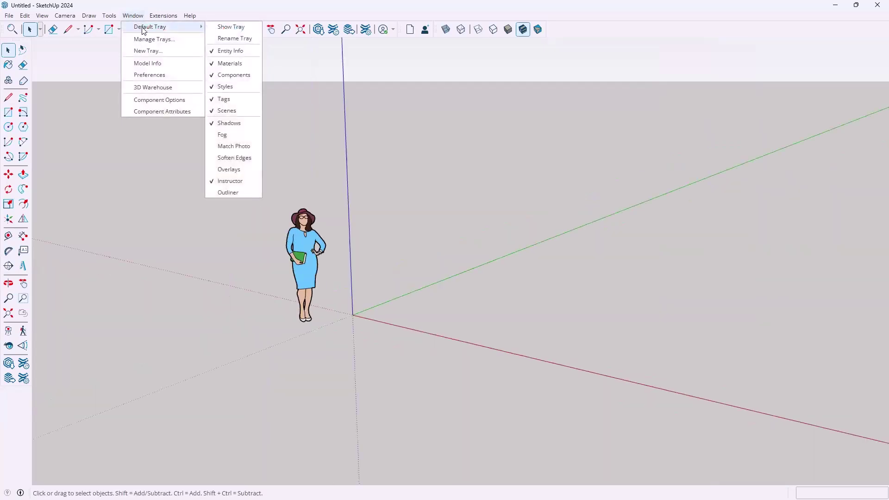
{"action": "left_click", "coordinate": [238, 27]}
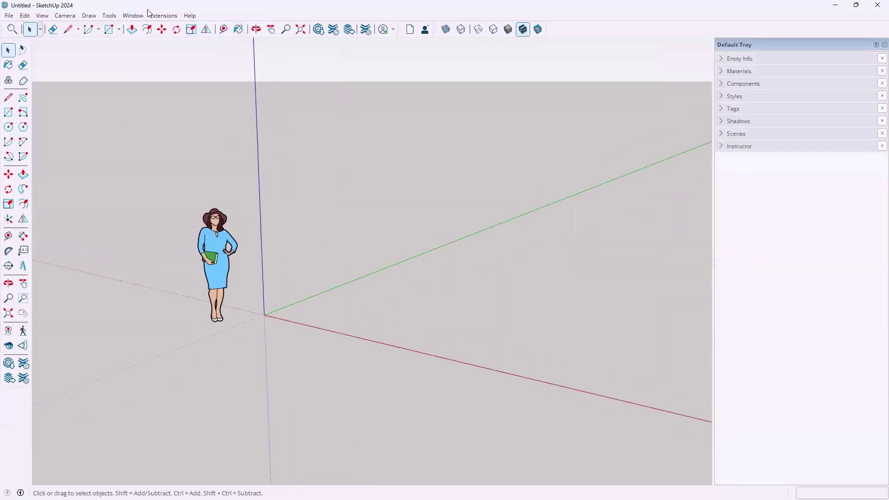
{"action": "left_click", "coordinate": [133, 16]}
{"action": "mouse_move", "coordinate": [151, 29]}
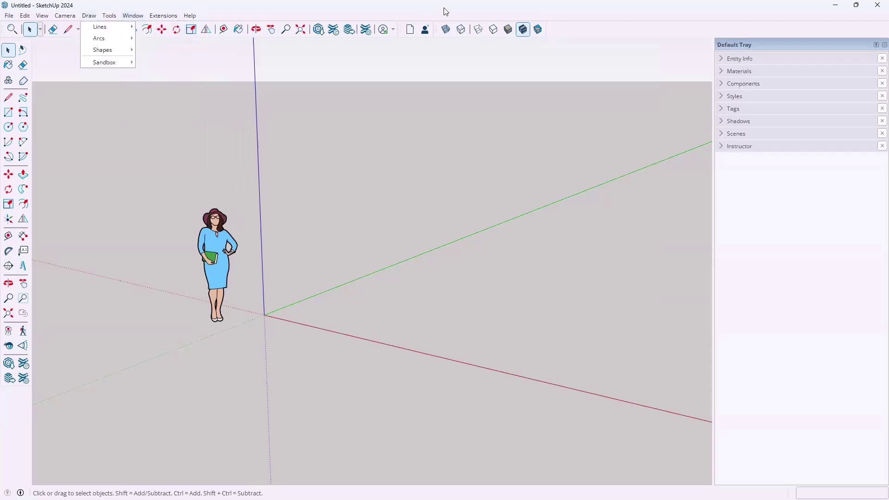
{"action": "left_click", "coordinate": [541, 8]}
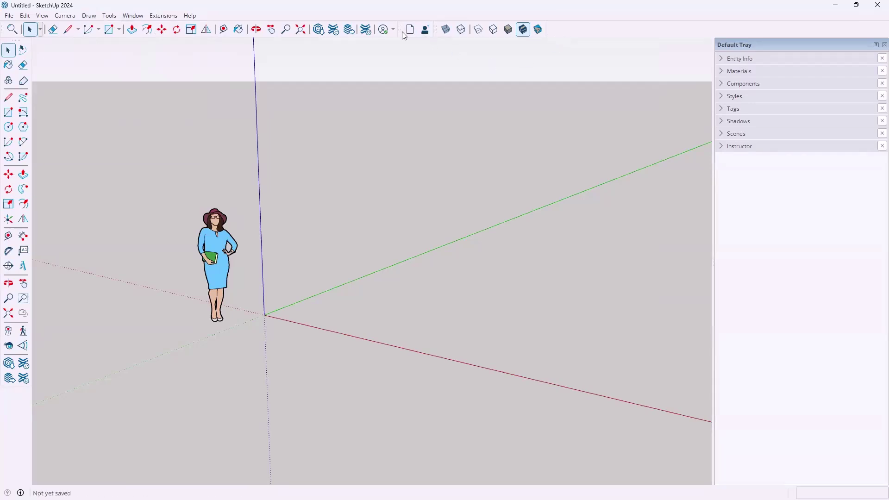
Undock the Trimble Connect and Styles toolbars and close both of them
{"action": "left_click_drag", "start_coordinate": [409, 99], "coordinate": [410, 113]}
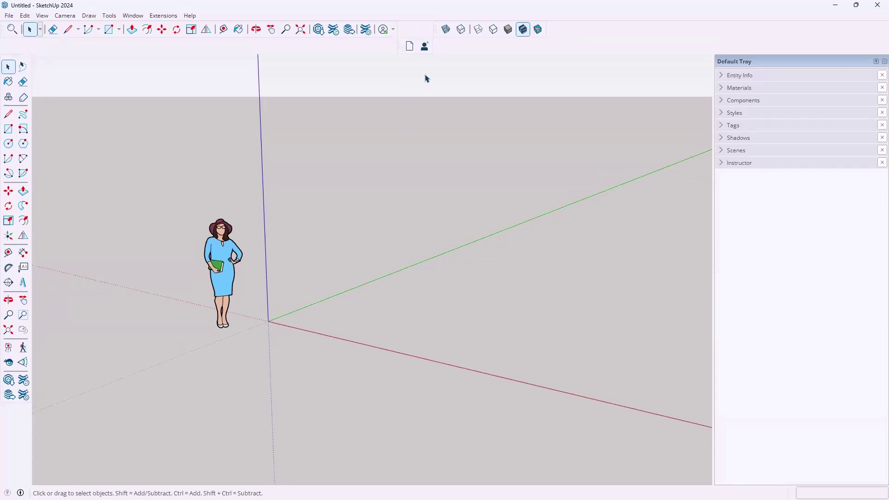
{"action": "left_click_drag", "start_coordinate": [436, 31], "coordinate": [417, 214]}
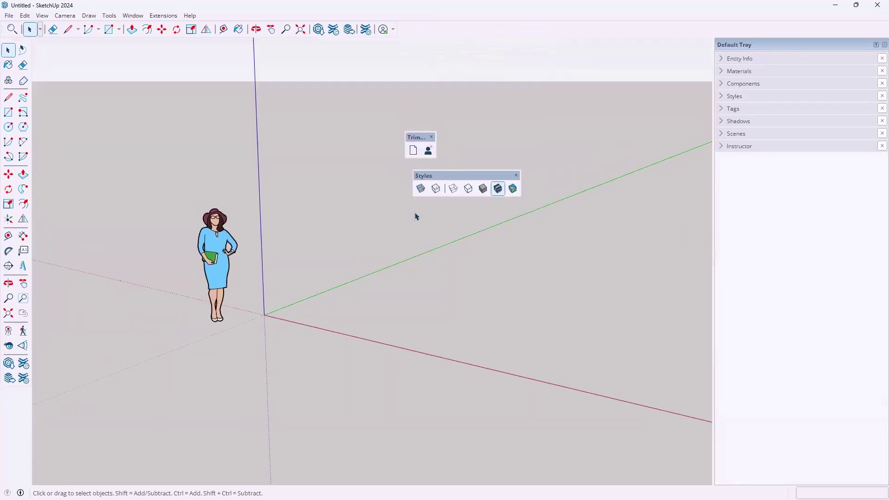
{"action": "left_click", "coordinate": [517, 176]}
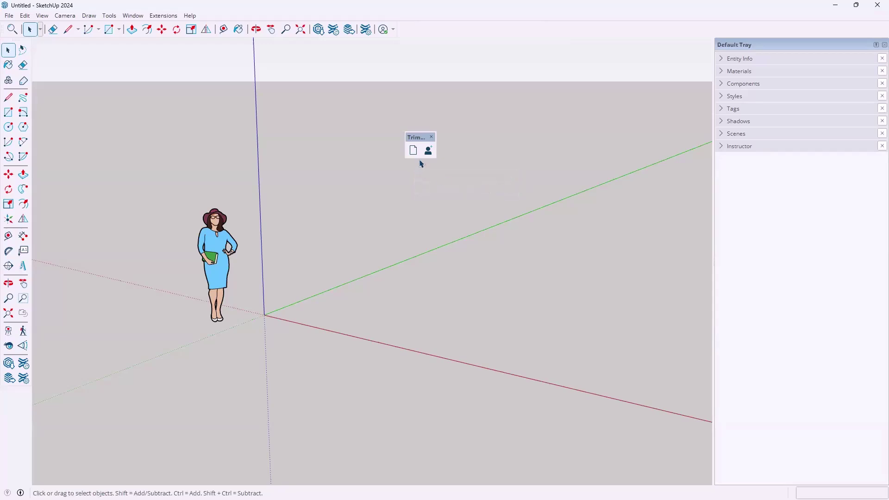
{"action": "left_click", "coordinate": [433, 138]}
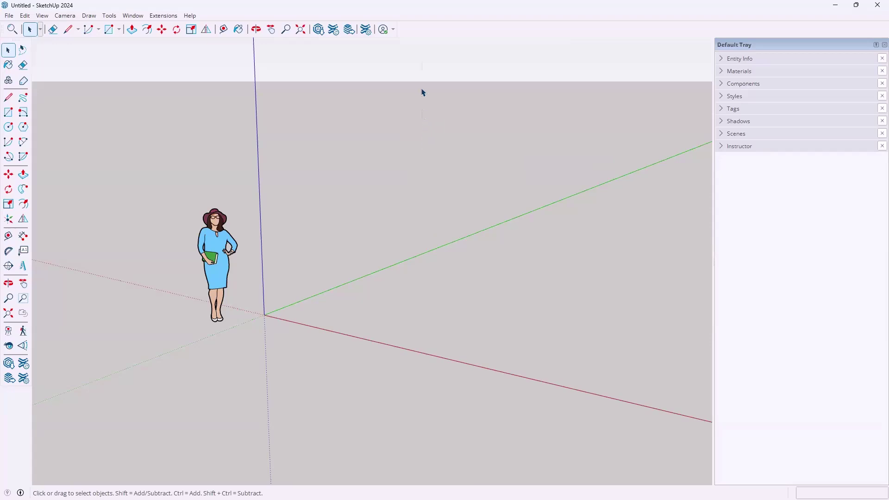
Show the Solid Tools and Styles toolbars, with Solid Tools floating over the drawing area
{"action": "right_click", "coordinate": [412, 33]}
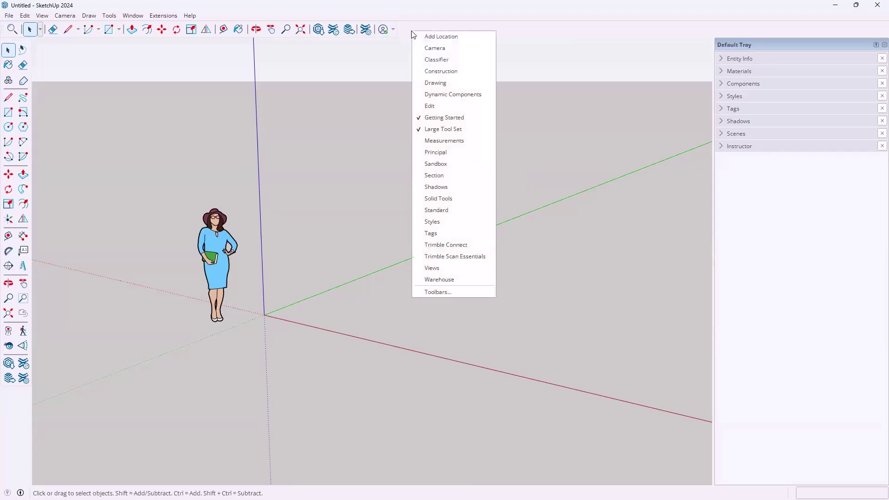
{"action": "left_click", "coordinate": [444, 202]}
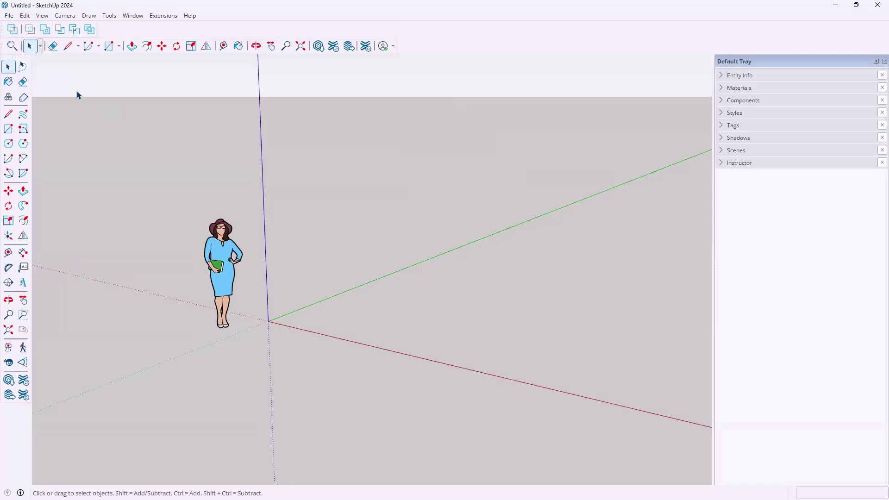
{"action": "left_click_drag", "start_coordinate": [86, 47], "coordinate": [375, 83]}
{"action": "right_click", "coordinate": [416, 32]}
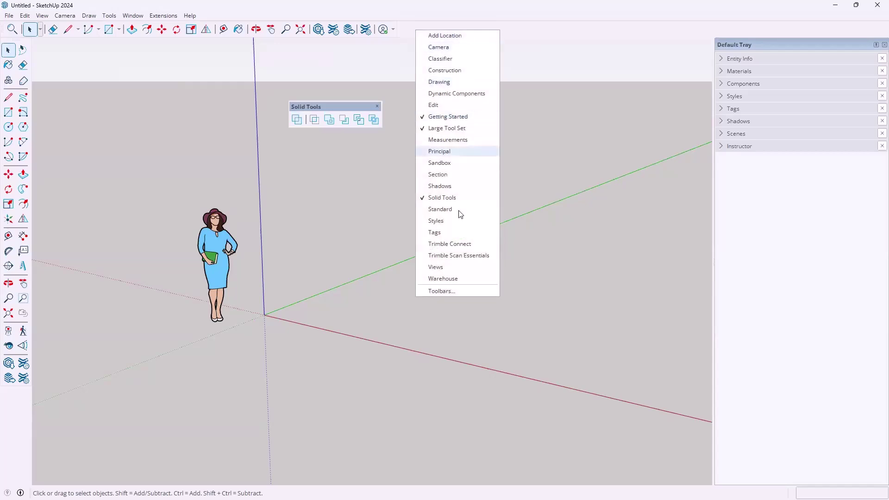
{"action": "left_click", "coordinate": [435, 221]}
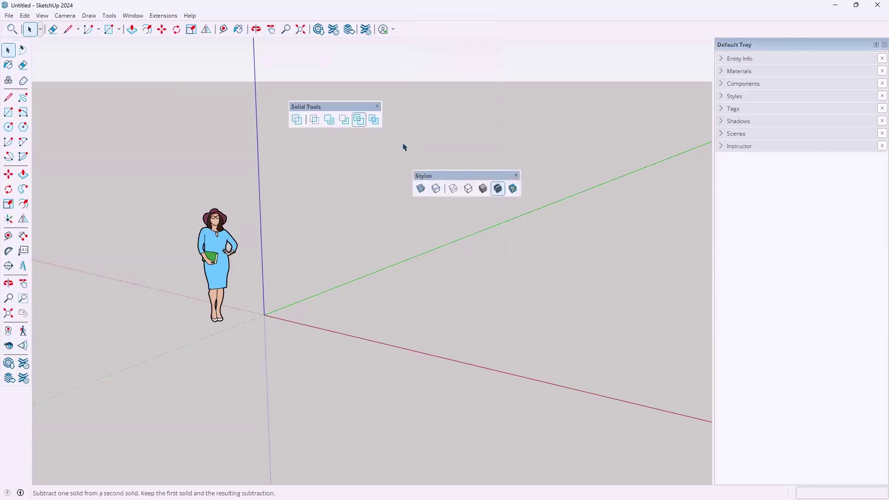
Dock the Solid Tools and Styles toolbars in the same row as the Getting Started toolbar
{"action": "double_click", "coordinate": [326, 109]}
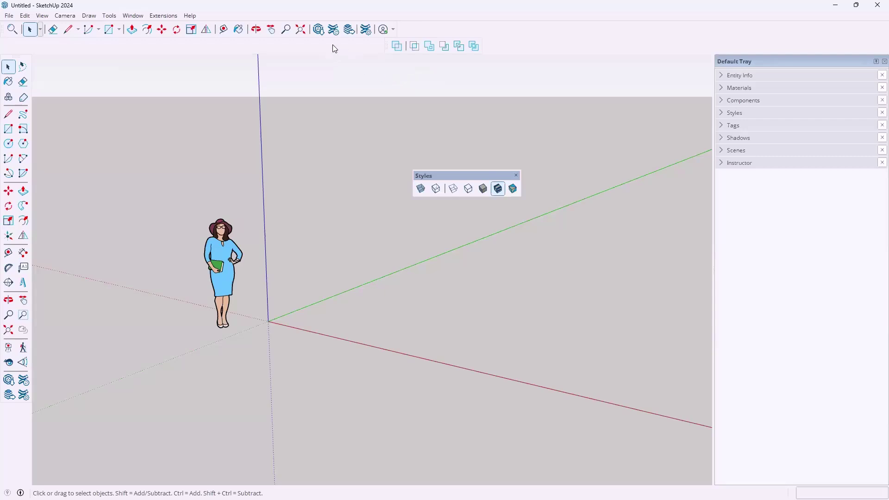
{"action": "left_click_drag", "start_coordinate": [385, 45], "coordinate": [398, 29]}
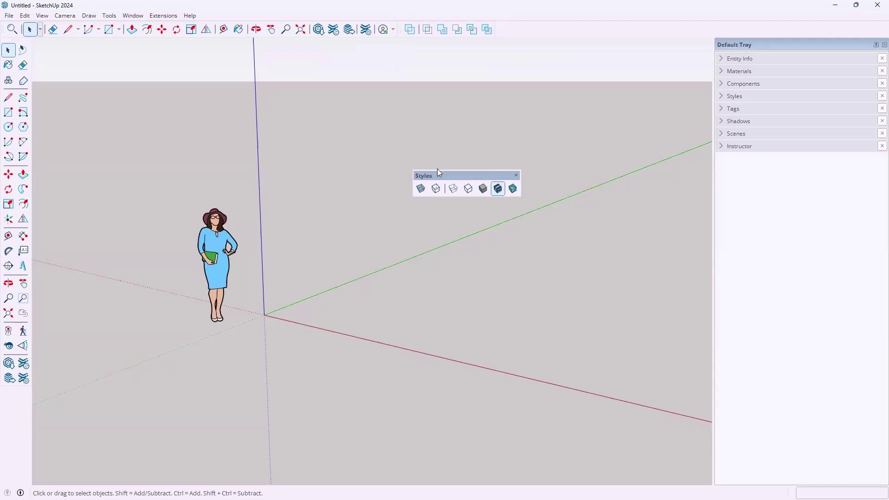
{"action": "left_click_drag", "start_coordinate": [439, 173], "coordinate": [523, 22]}
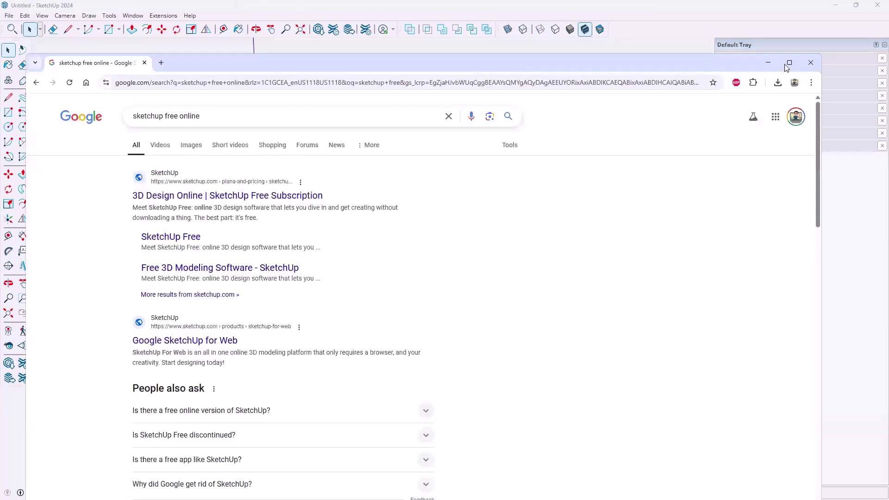
In Chrome, open the SketchUp Free subscription page from the search results and start a new model in the SketchUp web app
{"action": "left_click", "coordinate": [789, 63]}
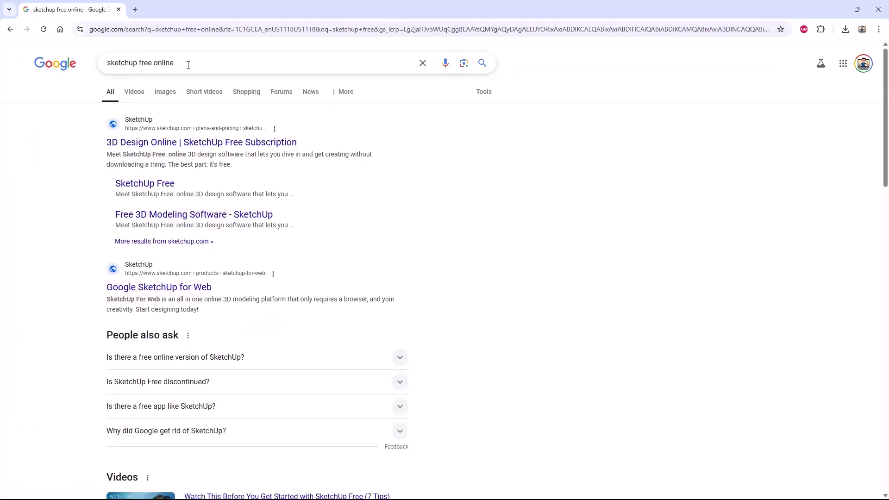
{"action": "left_click", "coordinate": [148, 143]}
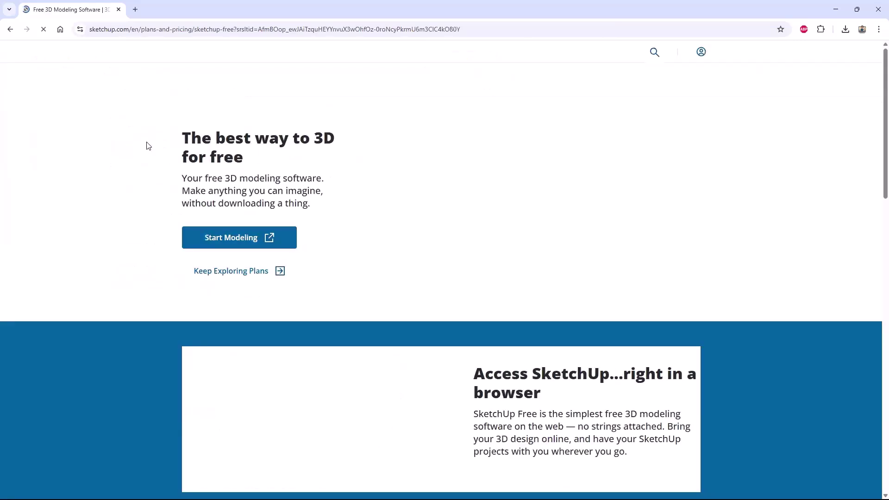
{"action": "left_click", "coordinate": [232, 237]}
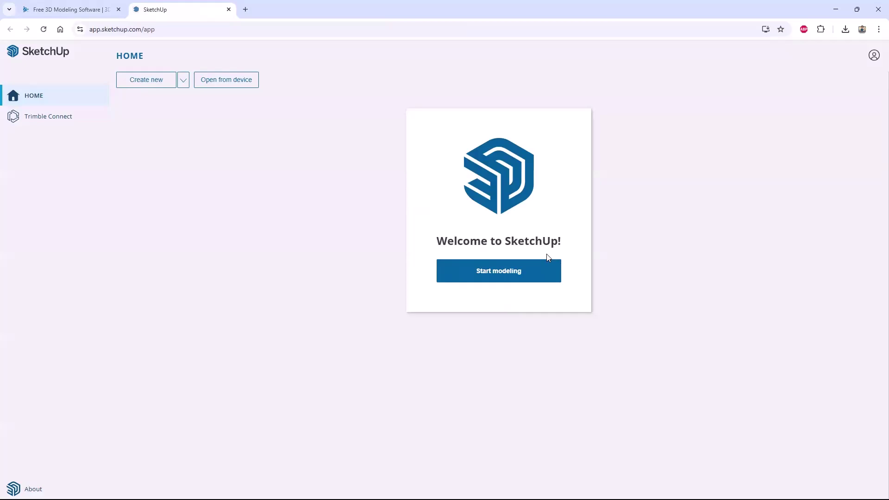
{"action": "left_click", "coordinate": [493, 269]}
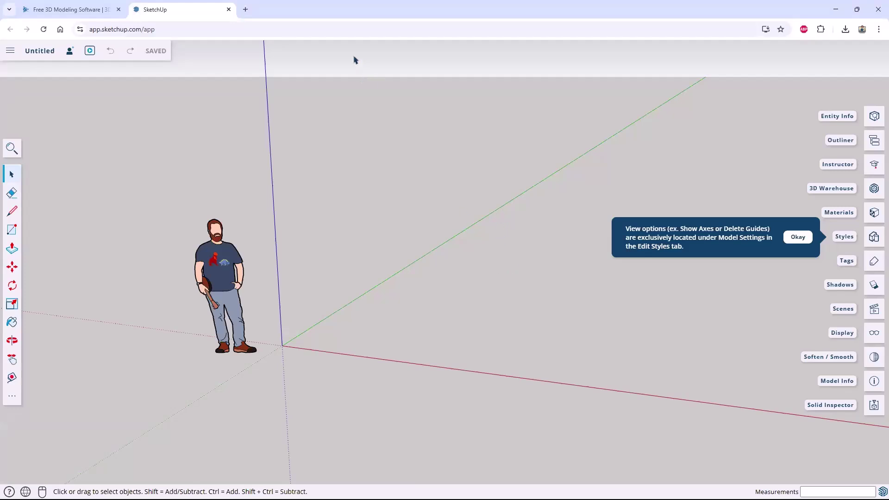
Open a new Chrome incognito window and search Google for "free sketchup online"
{"action": "left_click", "coordinate": [246, 10]}
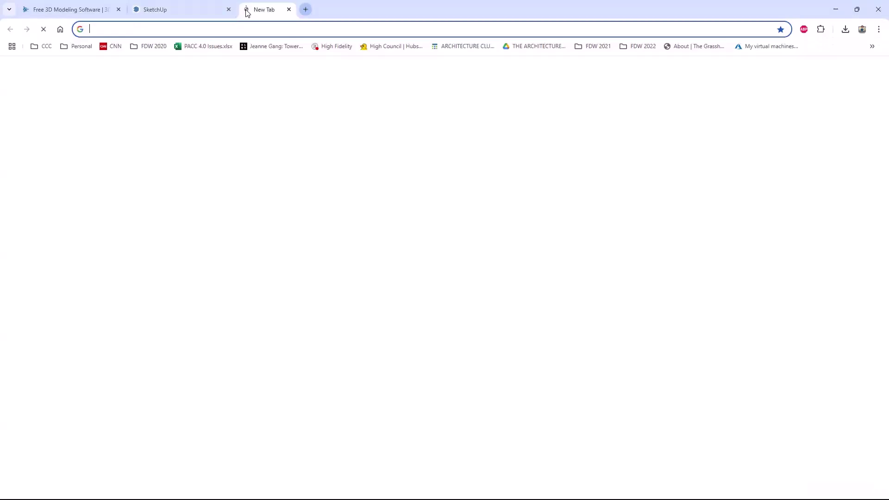
{"action": "left_click", "coordinate": [878, 29]}
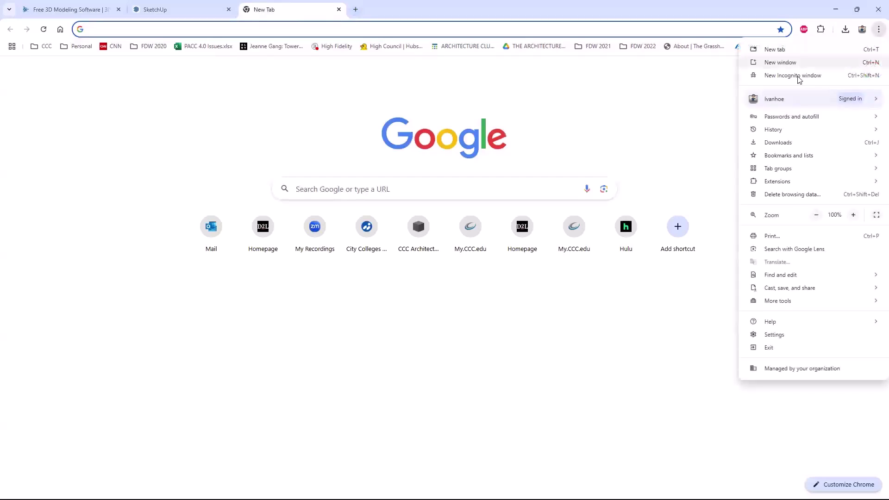
{"action": "left_click", "coordinate": [801, 74]}
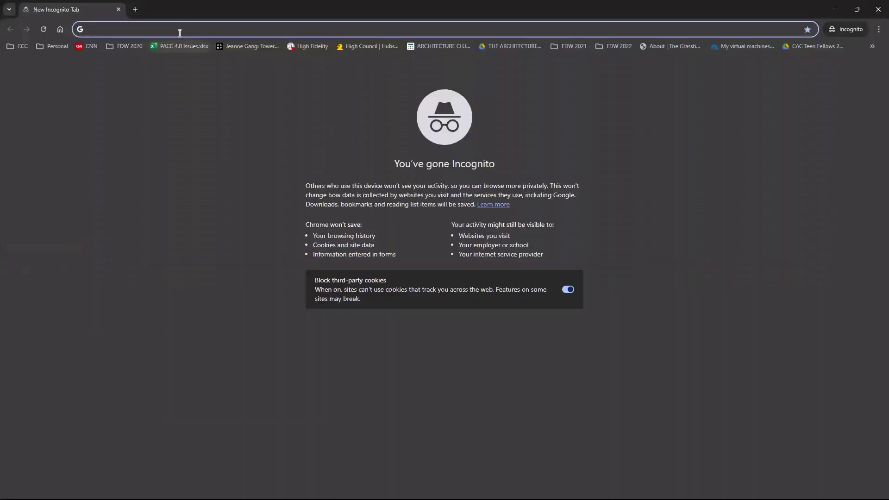
{"action": "type", "text": "free "}
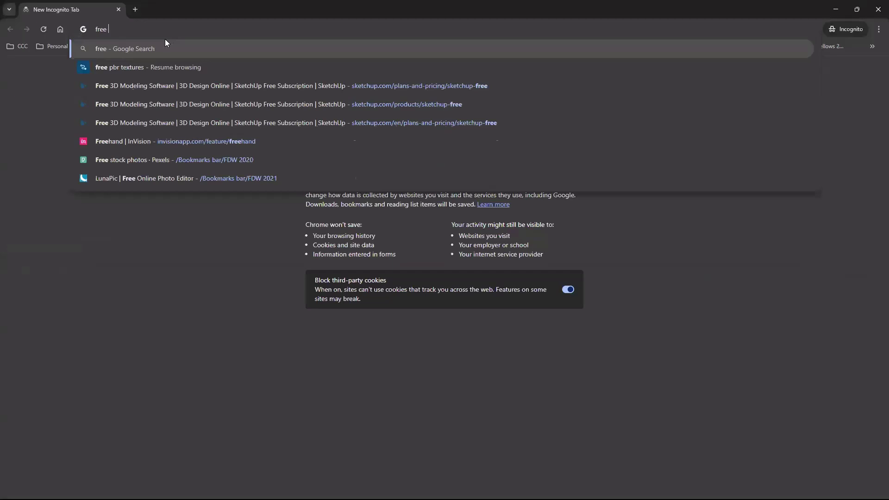
{"action": "type", "text": "sketchup"}
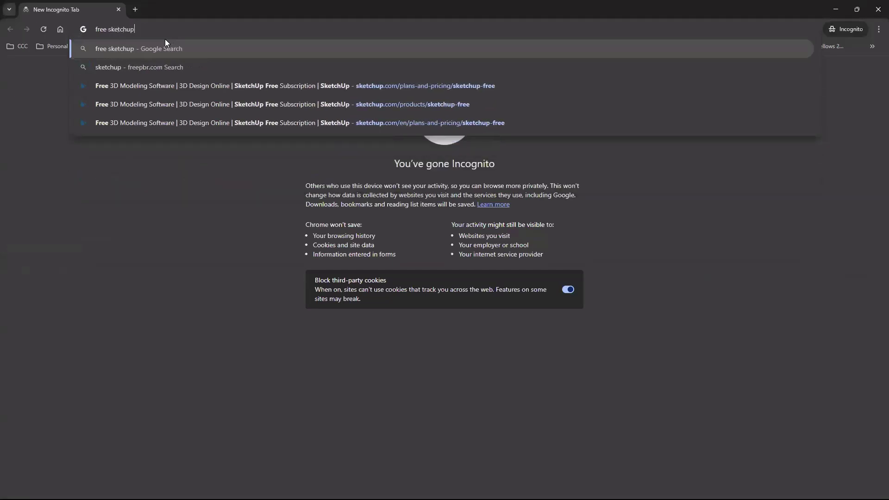
{"action": "type", "text": " online"}
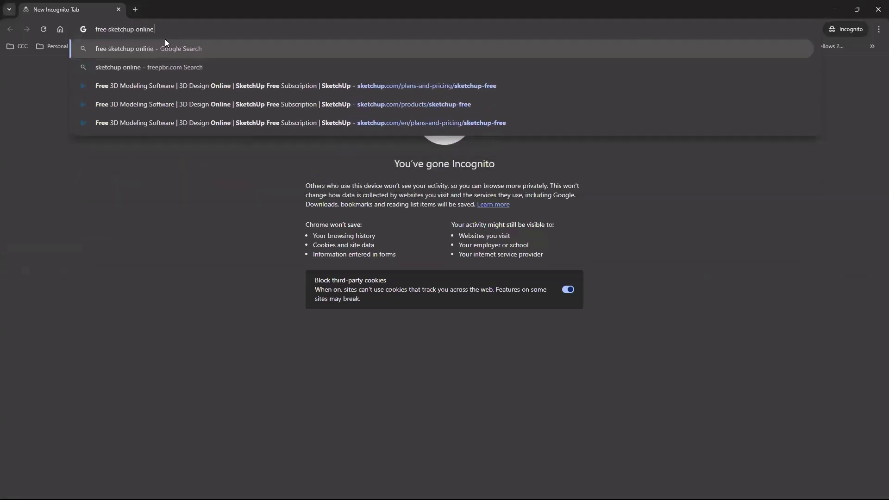
{"action": "key", "text": "Return"}
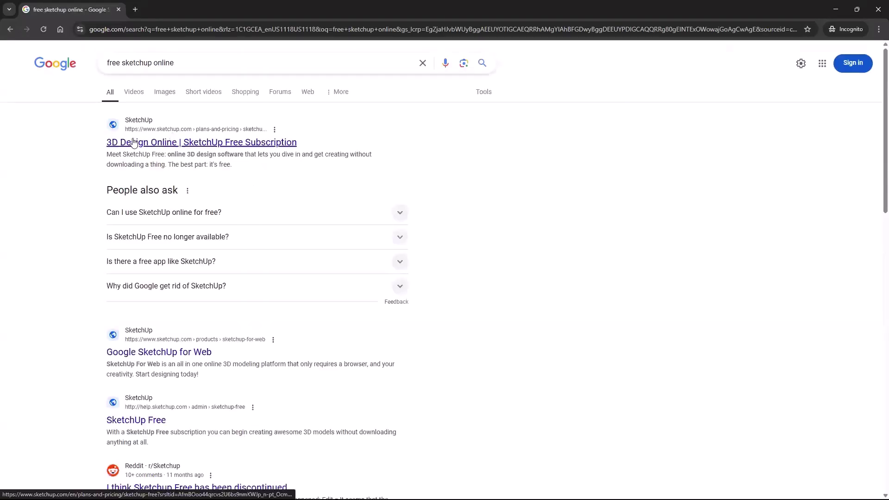
Visit the SketchUp Free subscription page from the results, start modeling to view the Trimble sign-in page, and close that page
{"action": "left_click", "coordinate": [133, 143]}
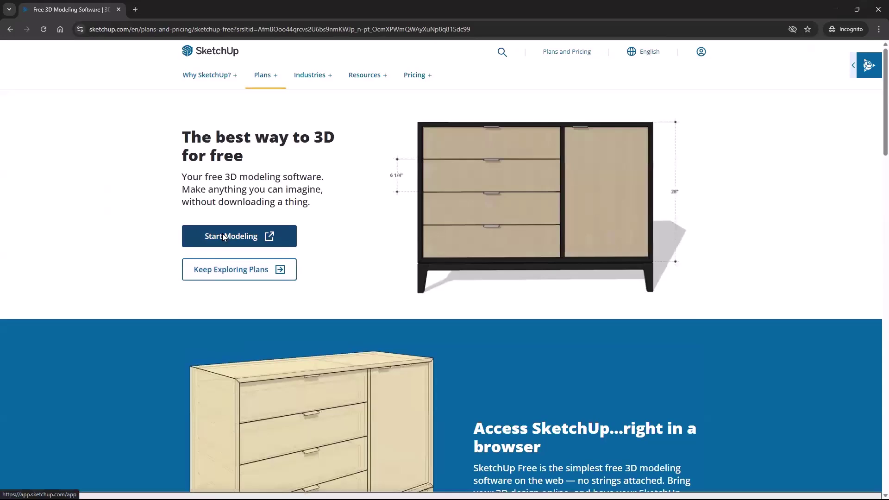
{"action": "left_click", "coordinate": [223, 235]}
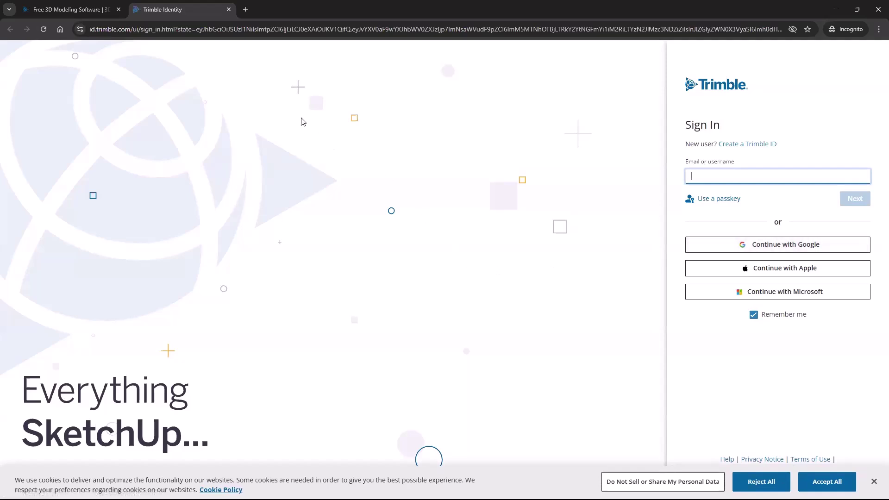
{"action": "left_click", "coordinate": [229, 10]}
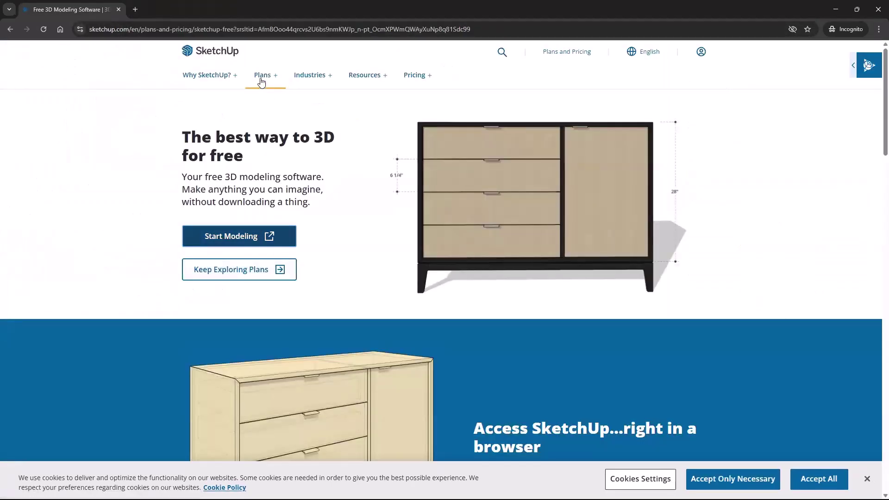
View SketchUp's Higher Education plans and the student subscription offers on the reseller's site, and close the incognito window
{"action": "left_click", "coordinate": [262, 81]}
{"action": "left_click", "coordinate": [270, 134]}
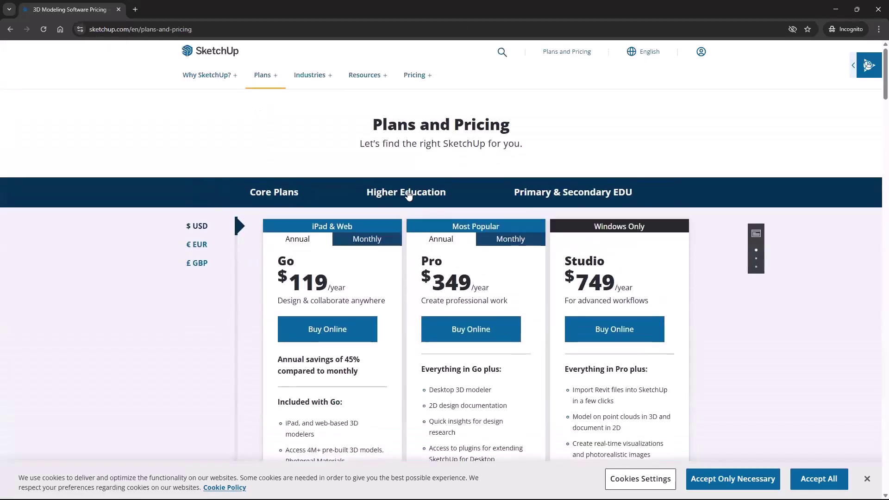
{"action": "left_click", "coordinate": [410, 193]}
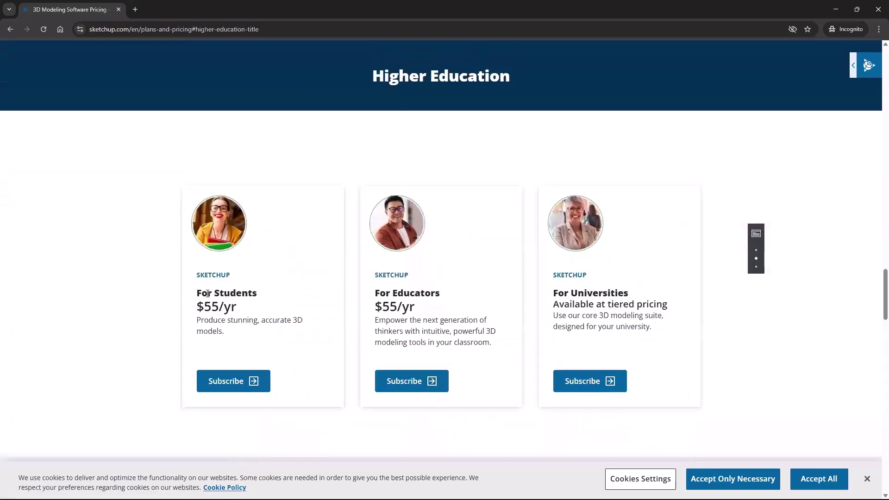
{"action": "left_click", "coordinate": [222, 386]}
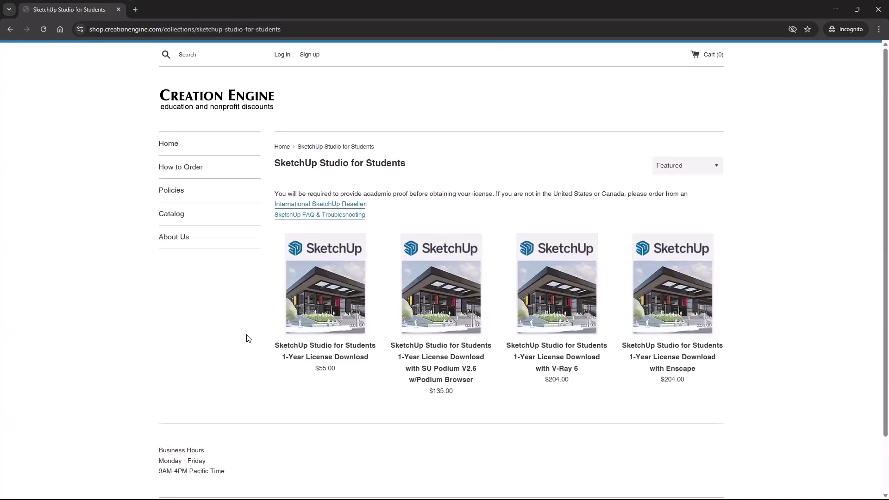
{"action": "left_click", "coordinate": [876, 11]}
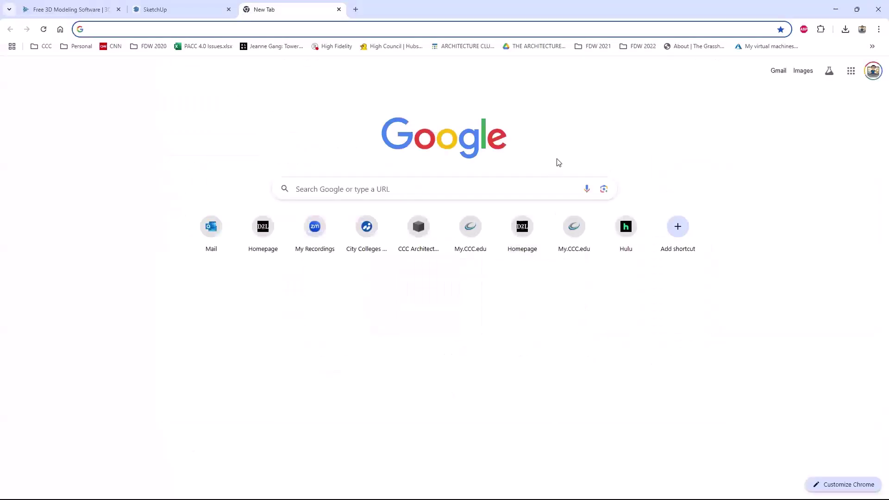
Return to the untitled SketchUp web model, browse the SketchUp project as a save location, and cancel without saving
{"action": "left_click", "coordinate": [176, 10]}
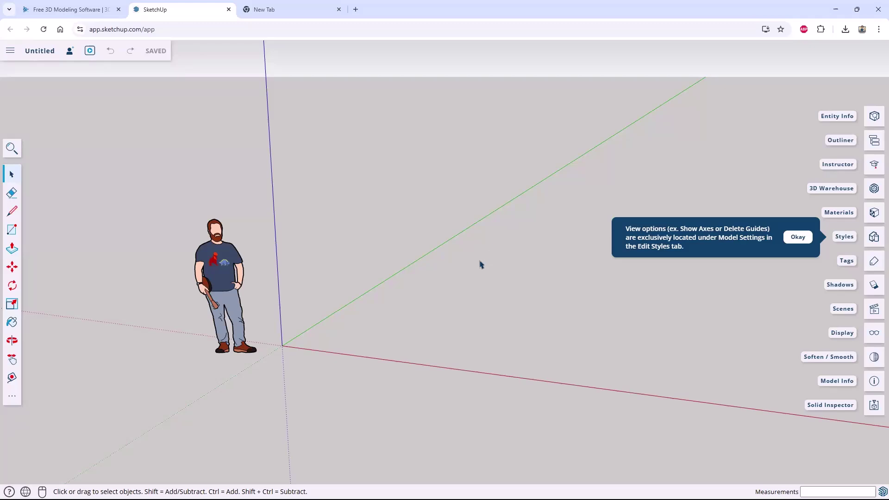
{"action": "left_click", "coordinate": [38, 54]}
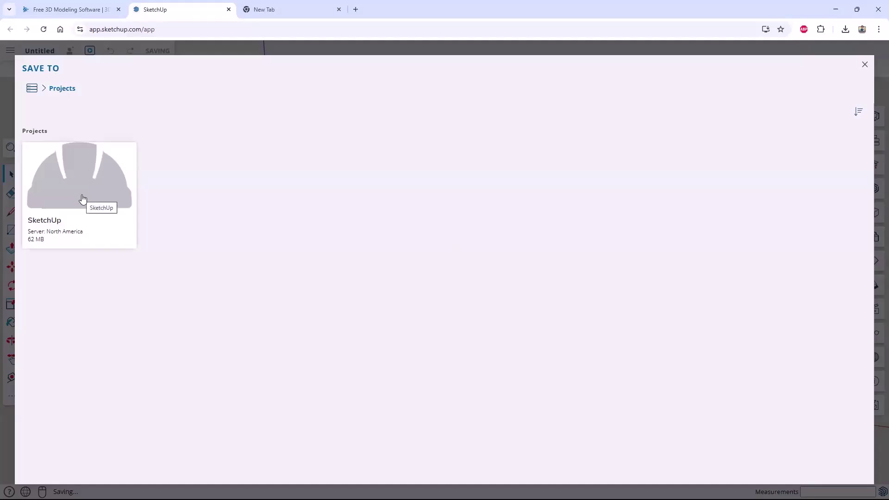
{"action": "left_click", "coordinate": [83, 198]}
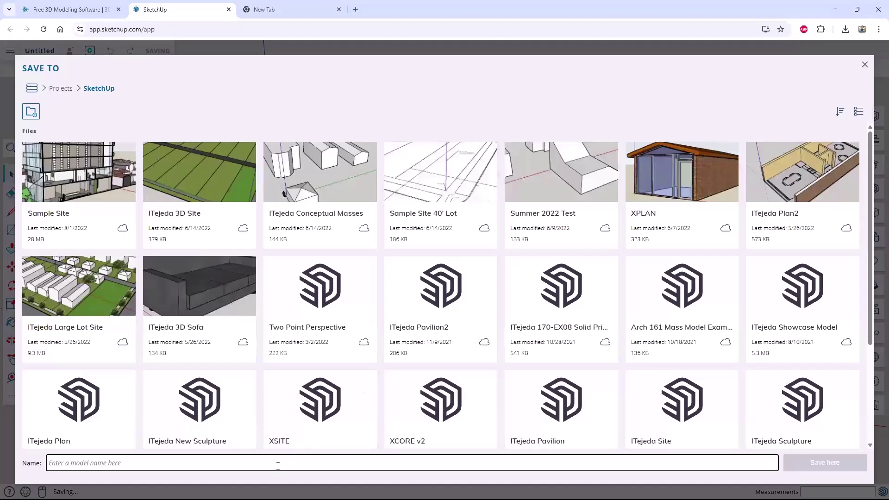
{"action": "left_click", "coordinate": [864, 65]}
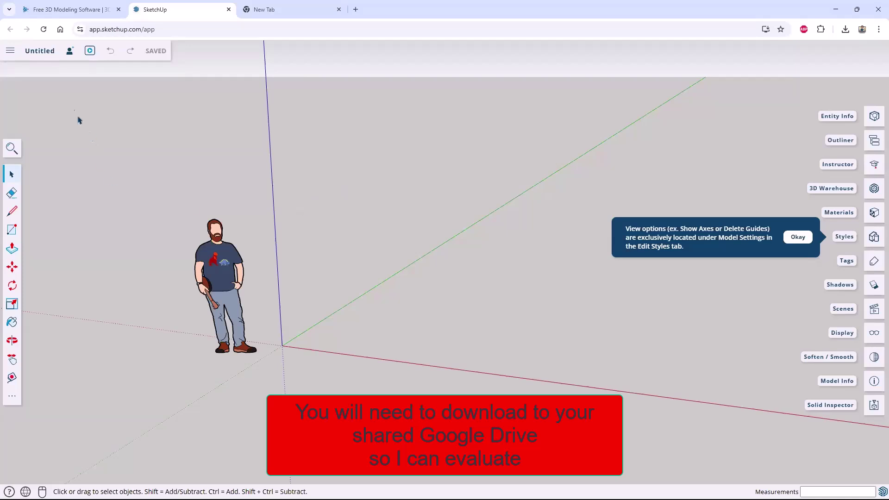
Check the model's download formats and the available sources for opening a file, without choosing any
{"action": "left_click", "coordinate": [10, 52]}
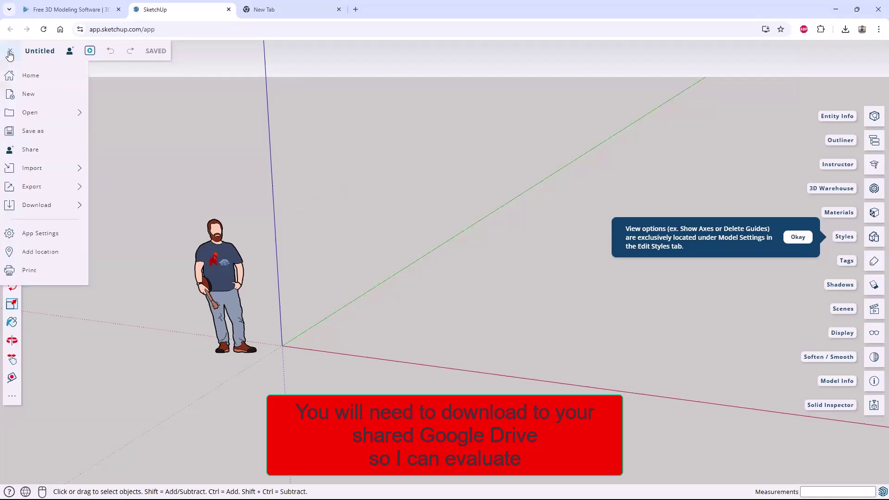
{"action": "mouse_move", "coordinate": [41, 210]}
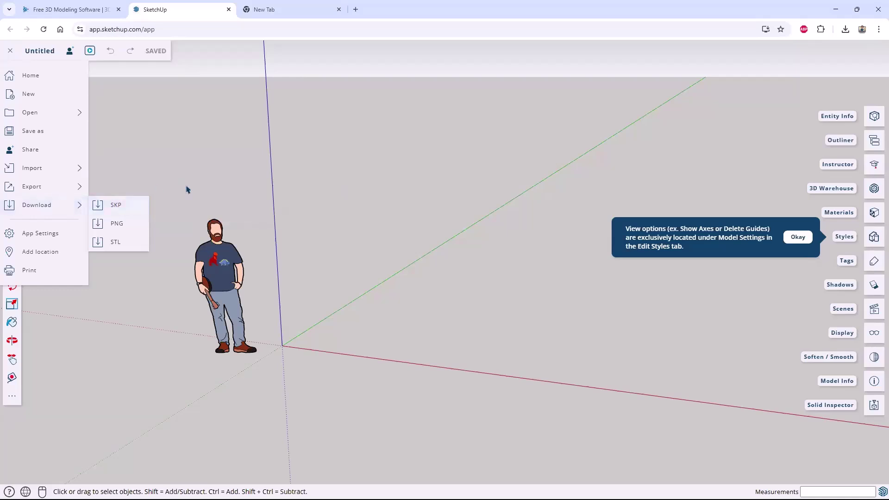
{"action": "left_click", "coordinate": [53, 113]}
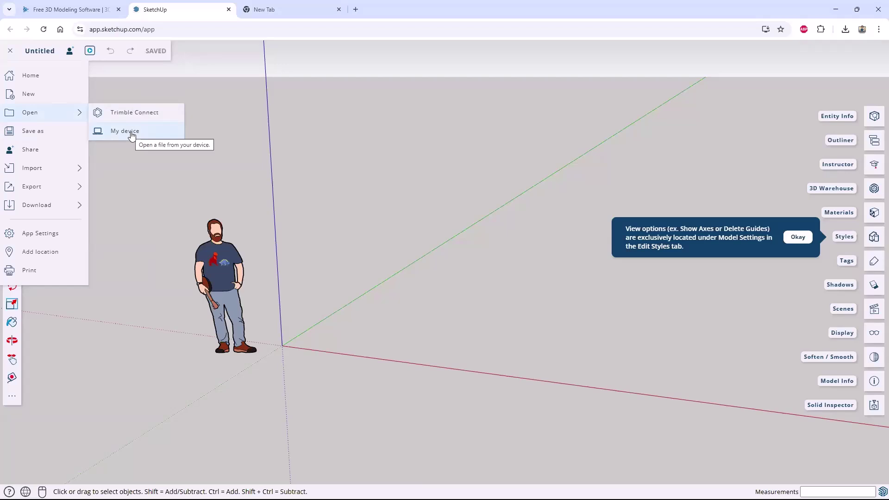
{"action": "left_click", "coordinate": [317, 104]}
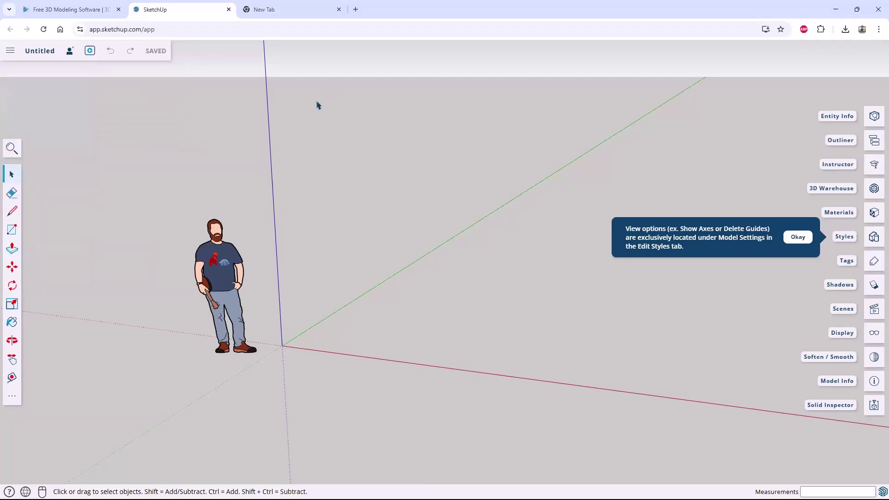